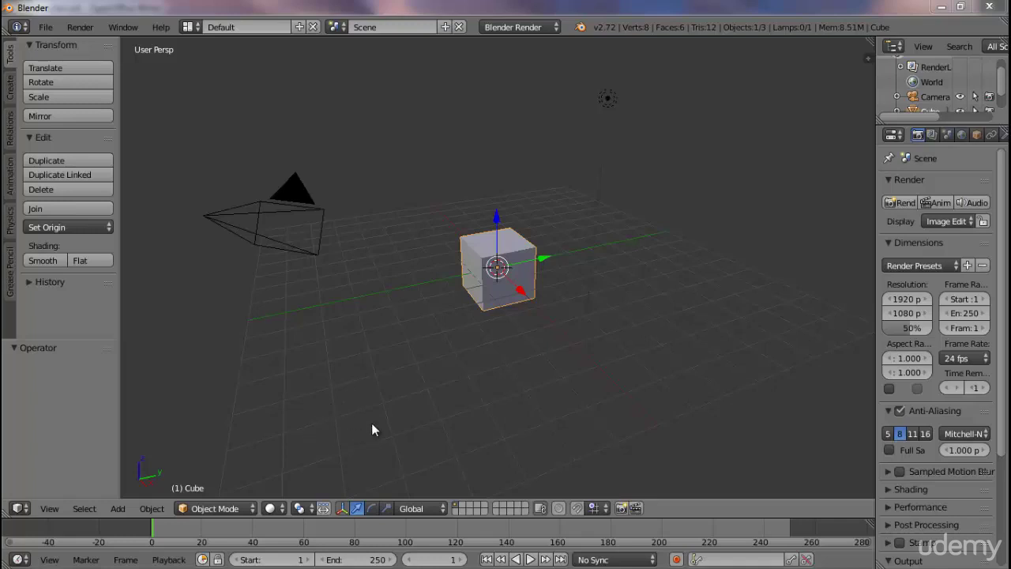
Step: Toggle the default cube repeatedly between Object Mode and Edit Mode, finishing in Edit Mode
left_click(252, 508)
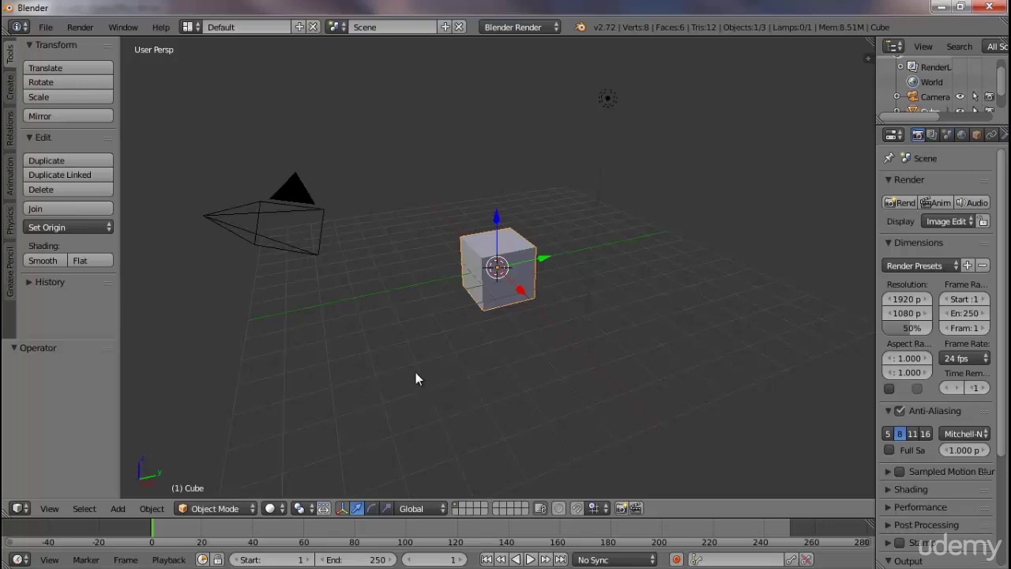
key("Tab")
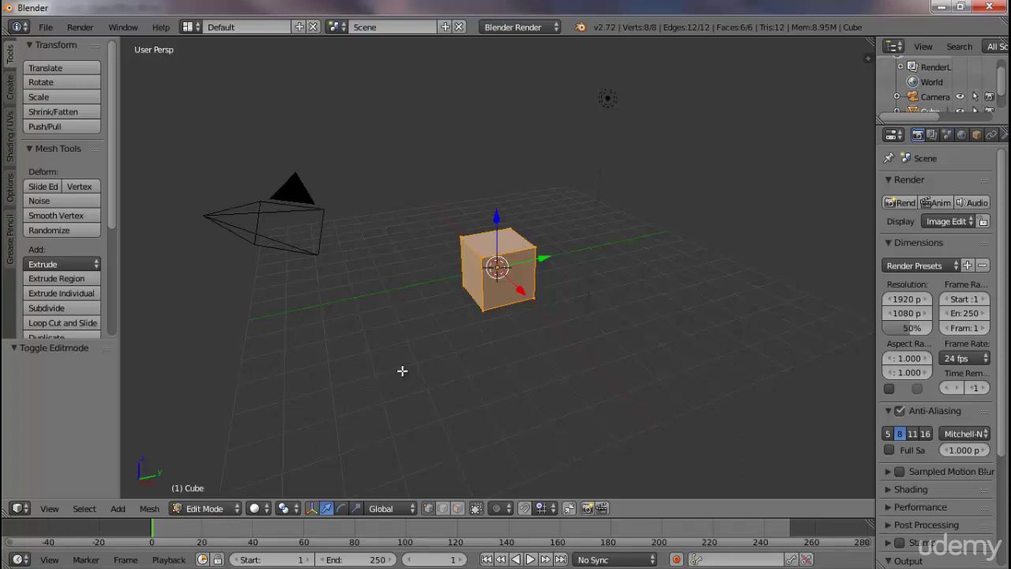
key("Tab")
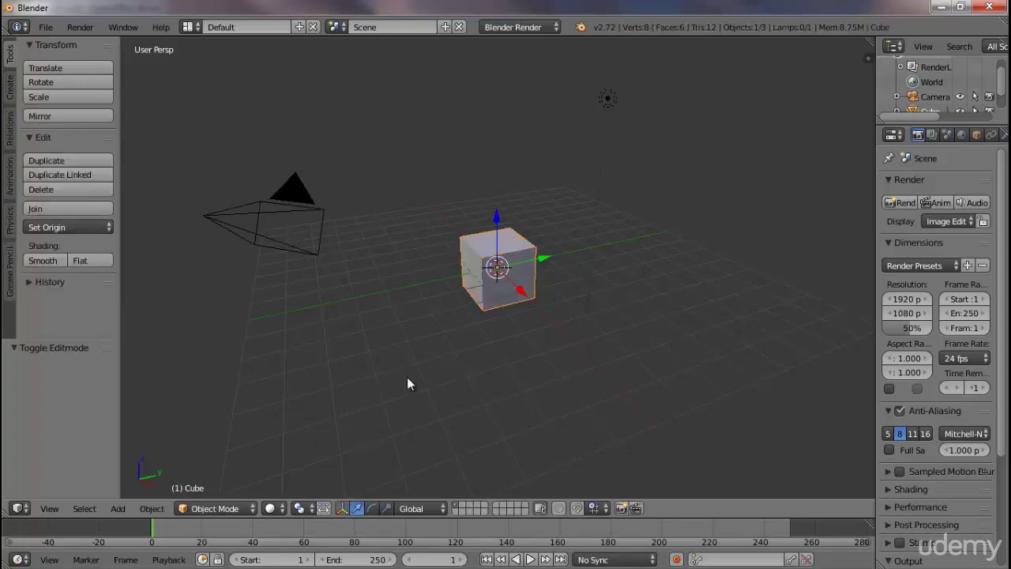
key("Tab")
key("Tab")
key("Tab")
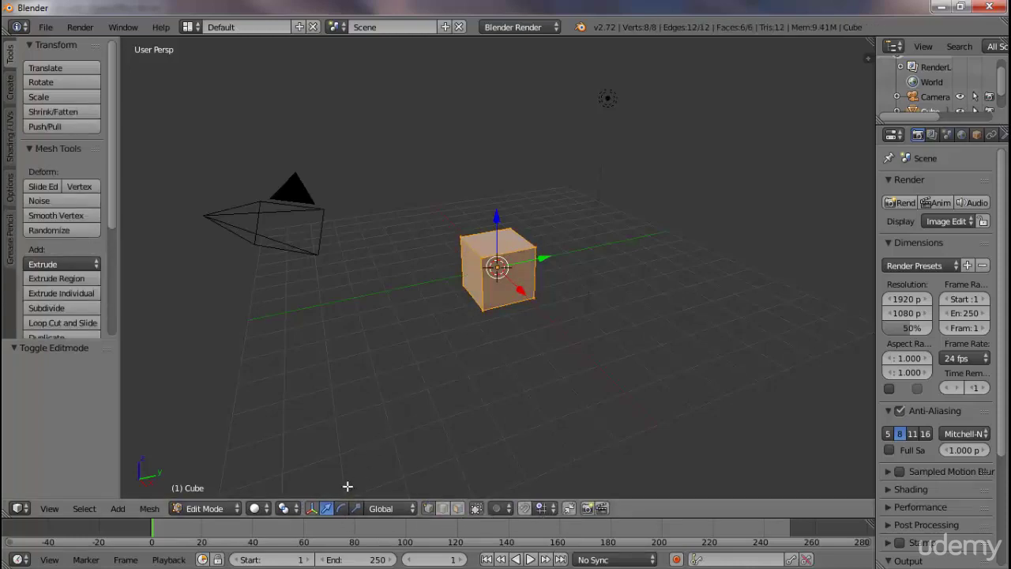
key("Tab")
key("Tab")
key("Tab")
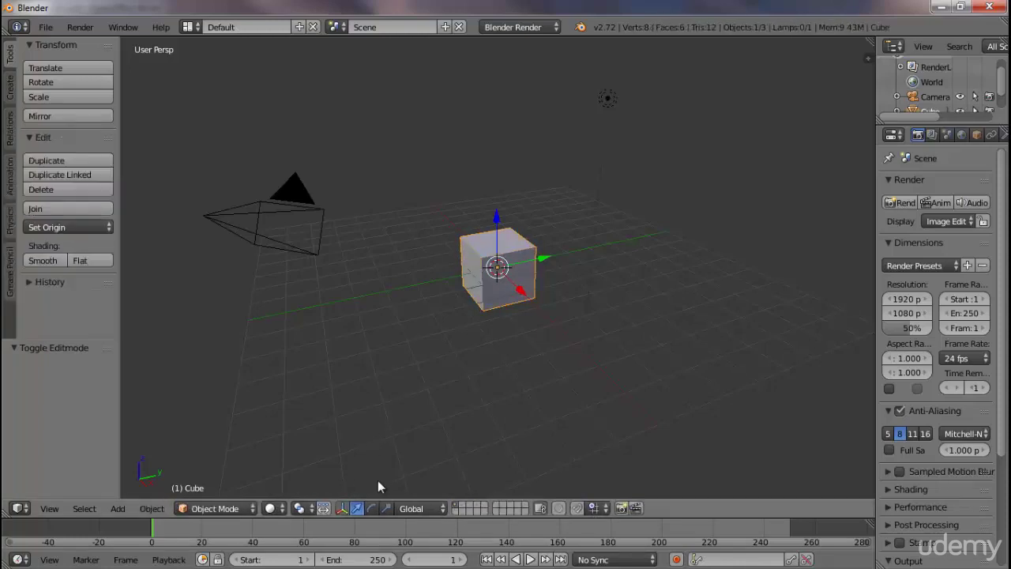
key("Tab")
key("Tab")
key("Tab")
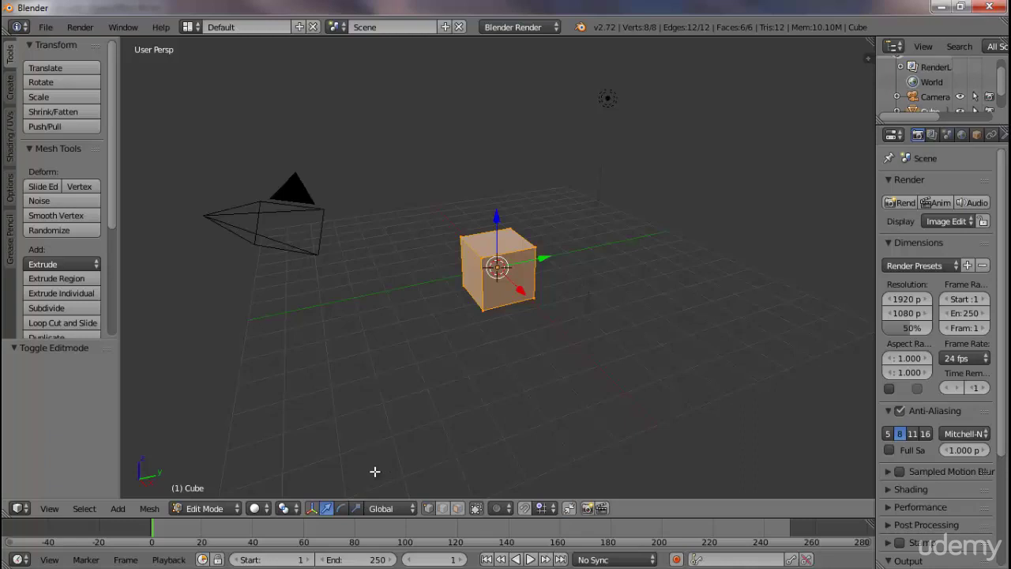
key("Tab")
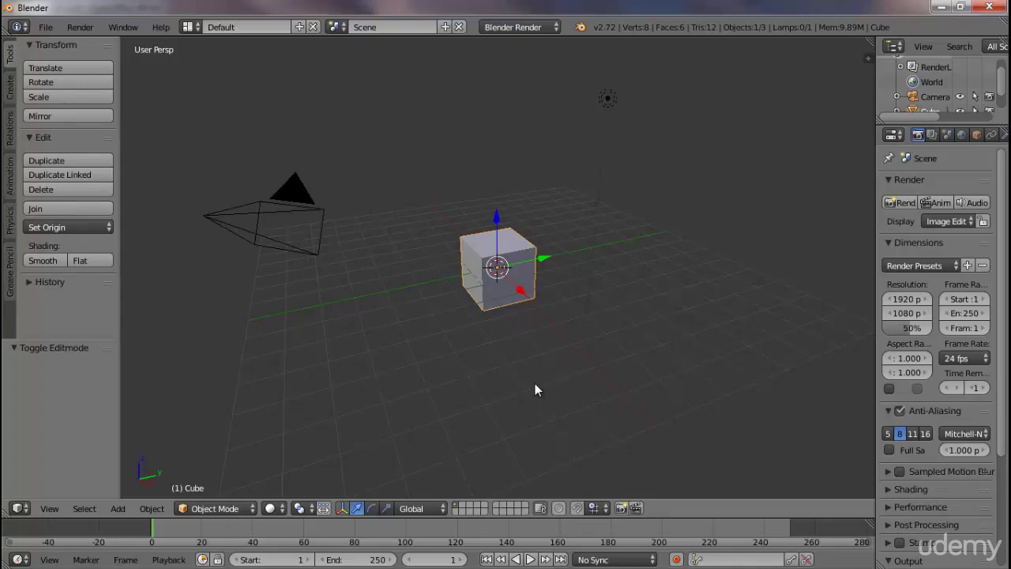
key("Tab")
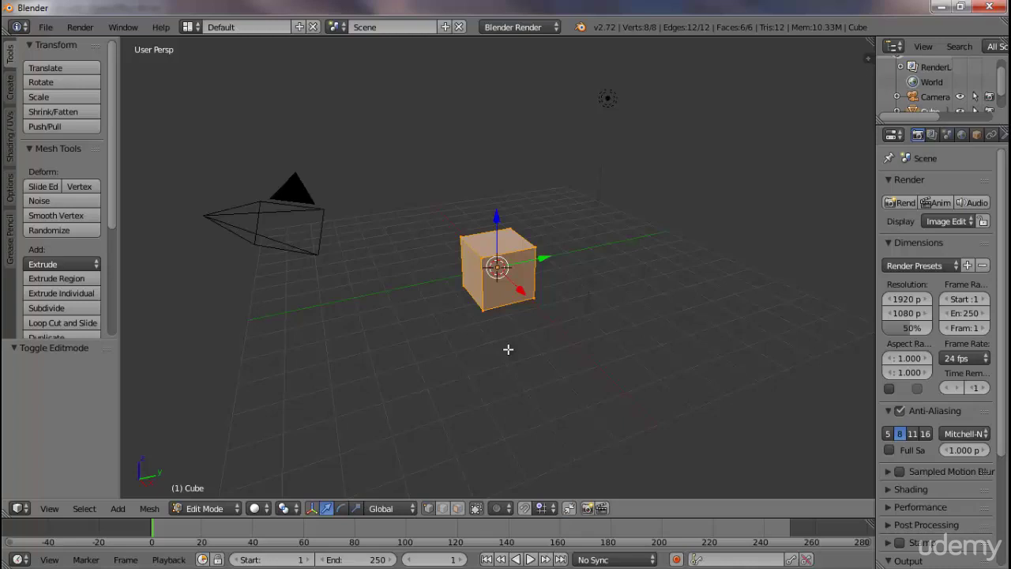
Step: Clear the mesh selection and select the four corner vertices of the cube's front face
key("a")
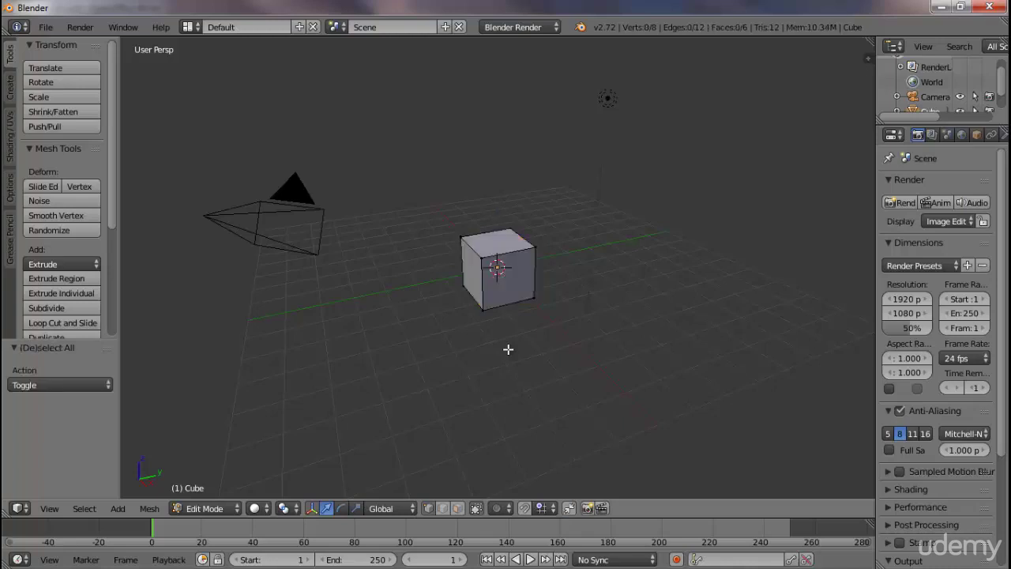
scroll(508, 349, "up", 3)
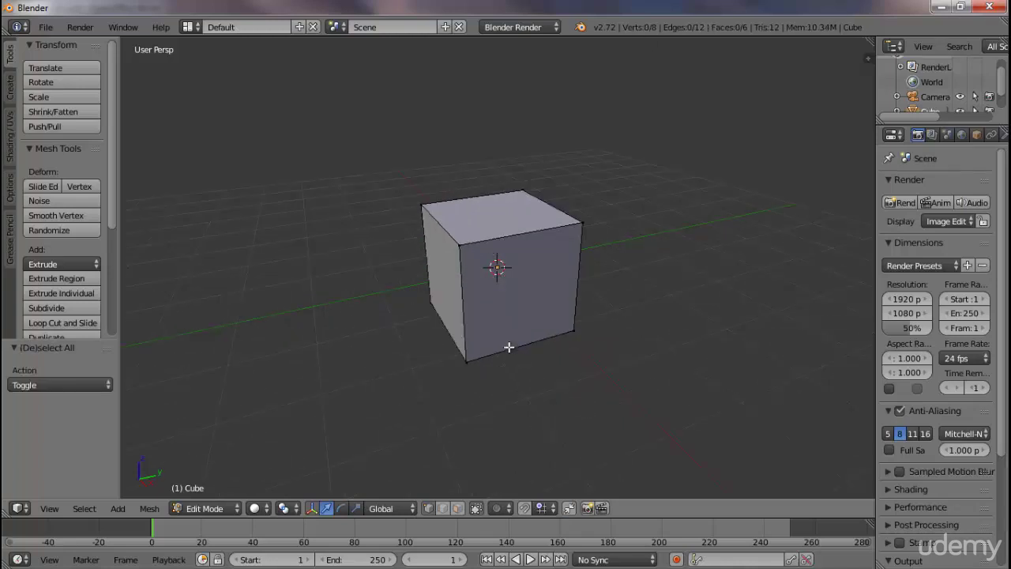
right_click(460, 245)
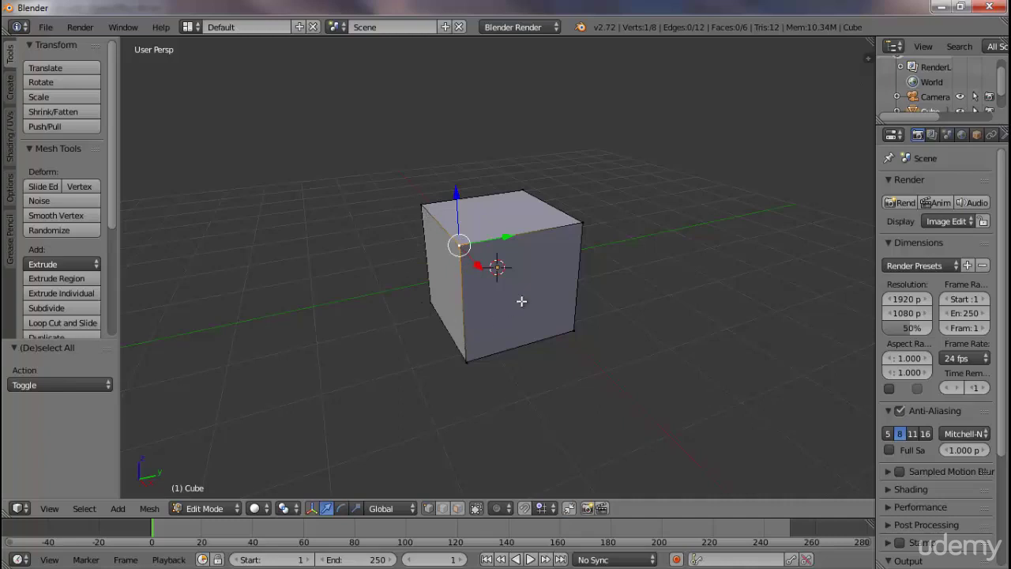
right_click(582, 224, "shift")
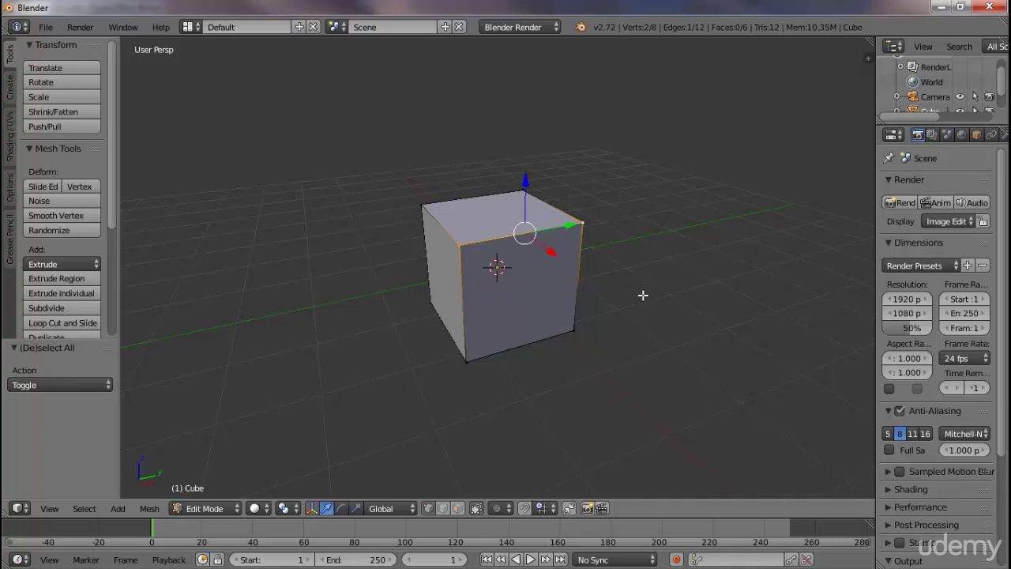
right_click(573, 329, "shift")
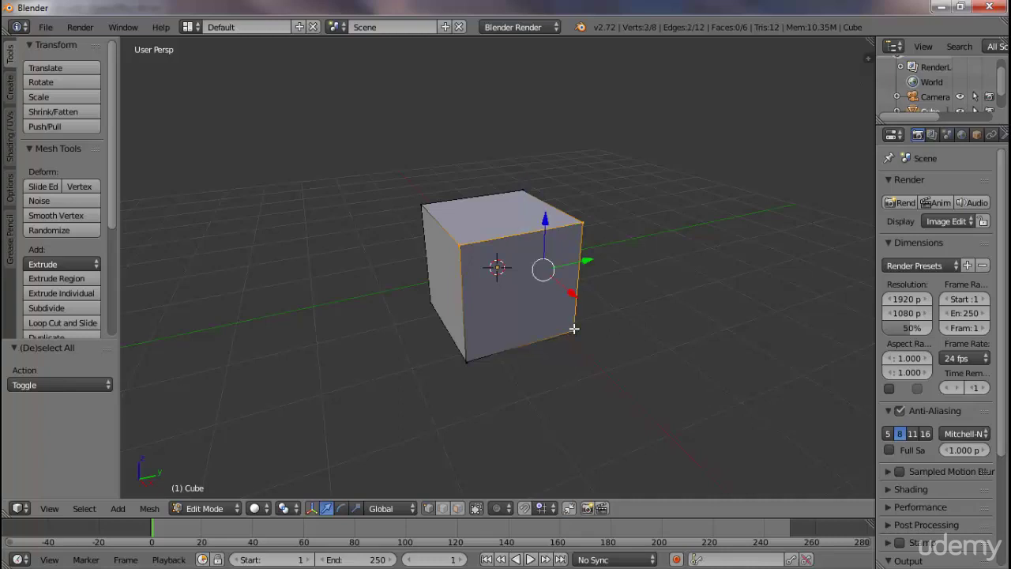
right_click(468, 362, "shift")
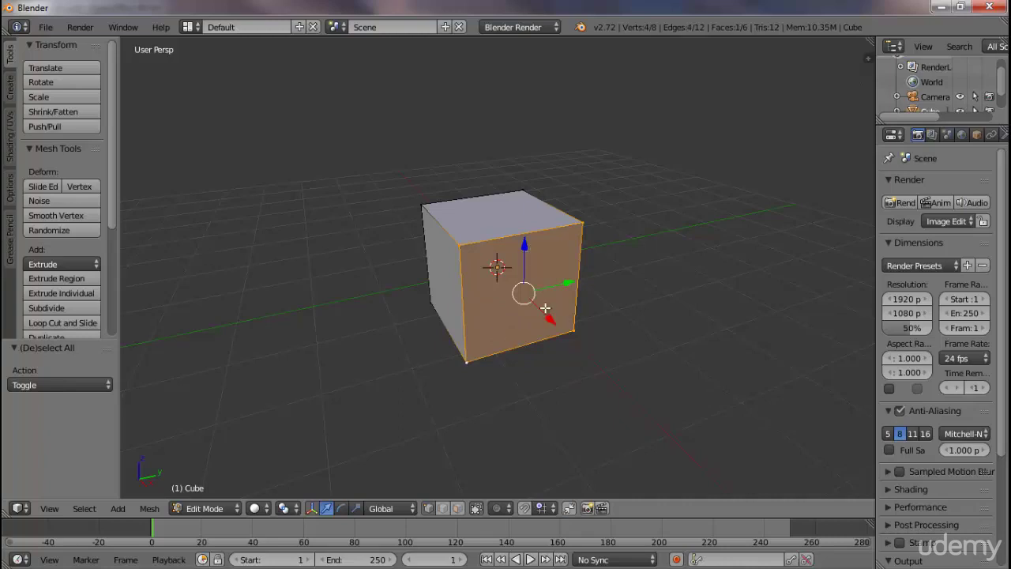
Step: Move the selected front face about 0.15 along the X axis and undo the move
left_click(524, 293)
key("g")
key("x")
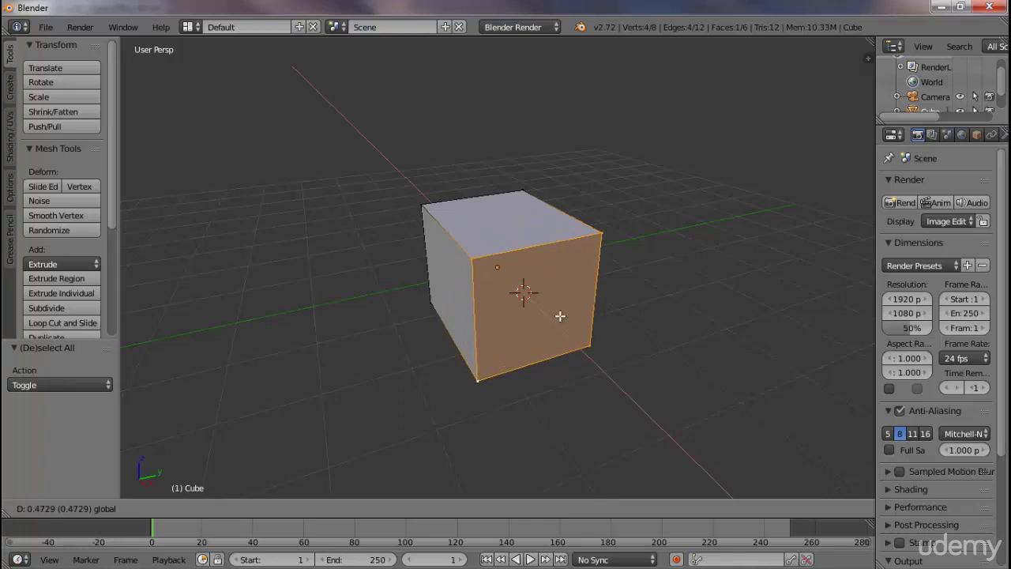
left_click(540, 299)
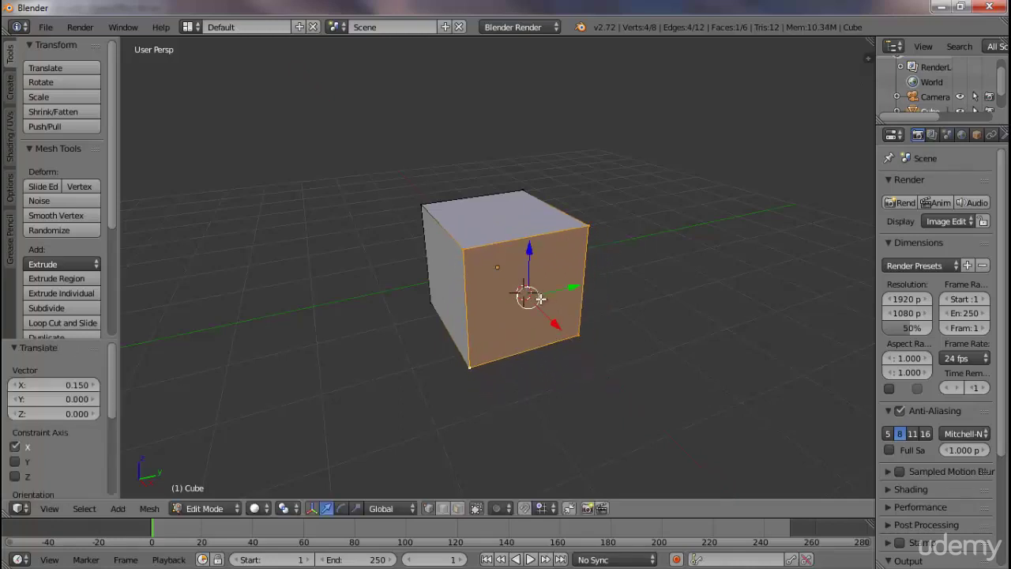
key("ctrl+z")
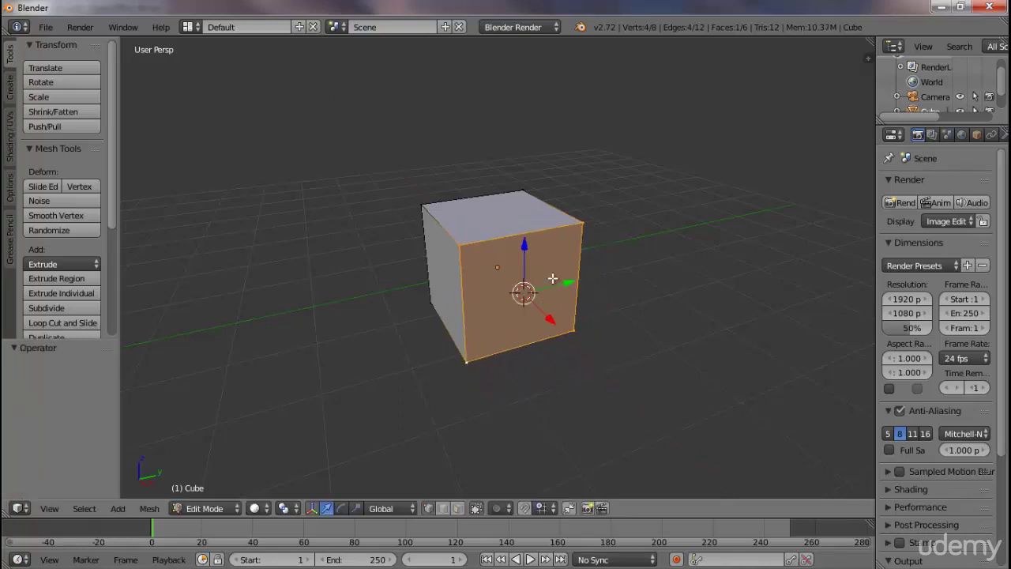
Step: Deselect the front face and set the mesh selection mode to Vertex
key("a")
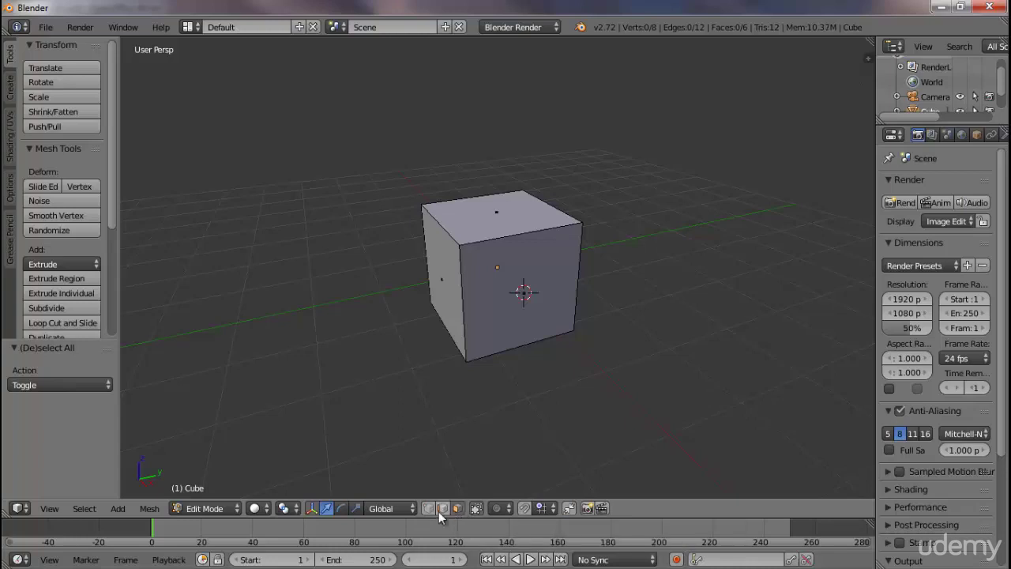
left_click(427, 510)
key("ctrl+Tab")
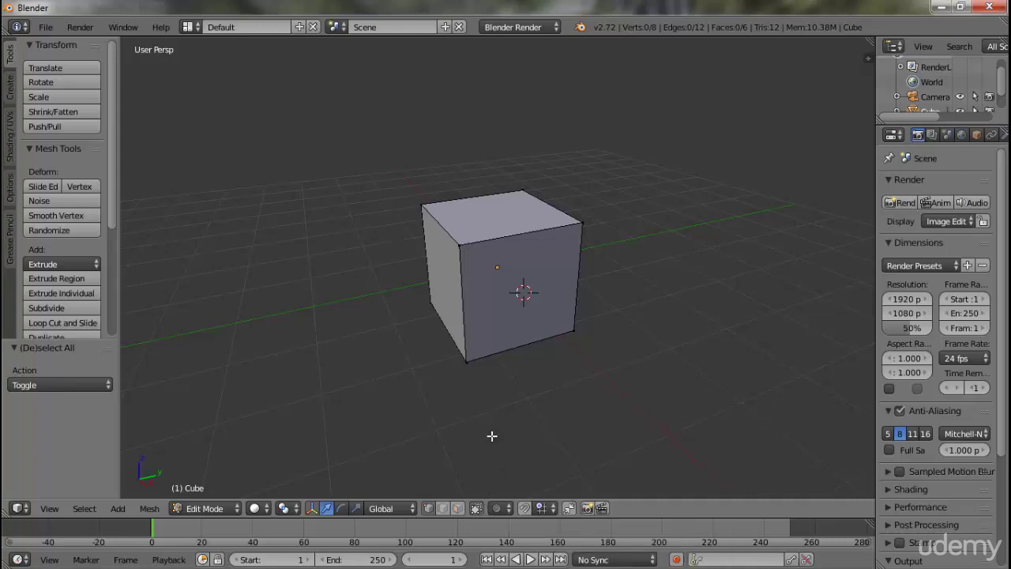
Step: Box-select the cube's visible vertices, move them about -3.187 along the Y axis, and undo the move
key("b")
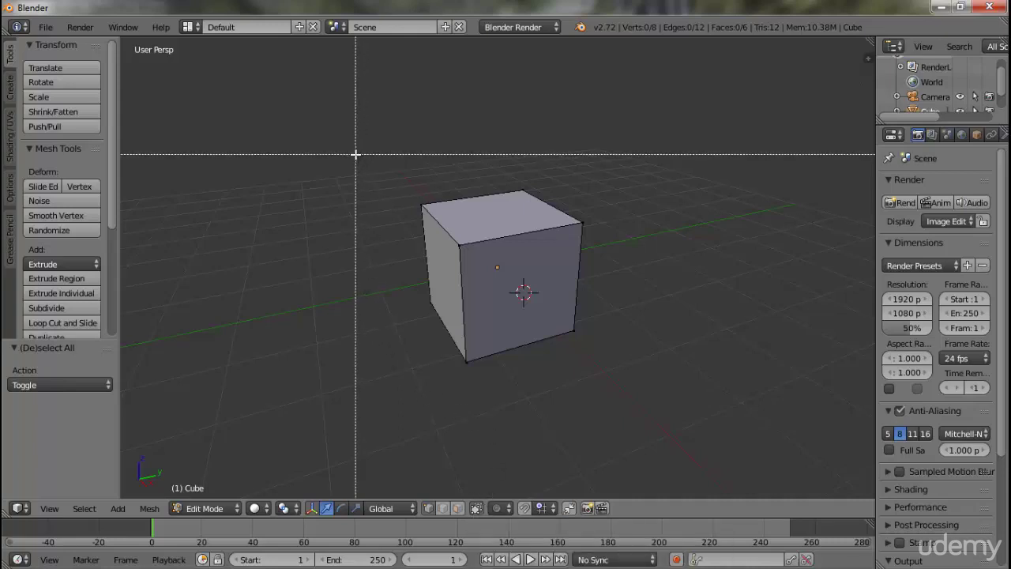
left_click_drag(351, 155, 663, 412)
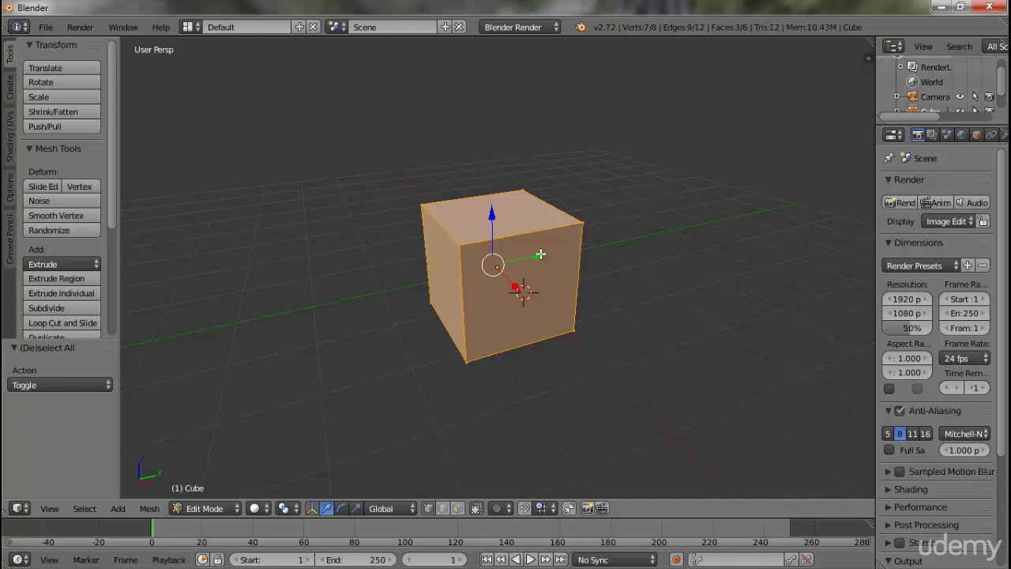
key("g")
key("y")
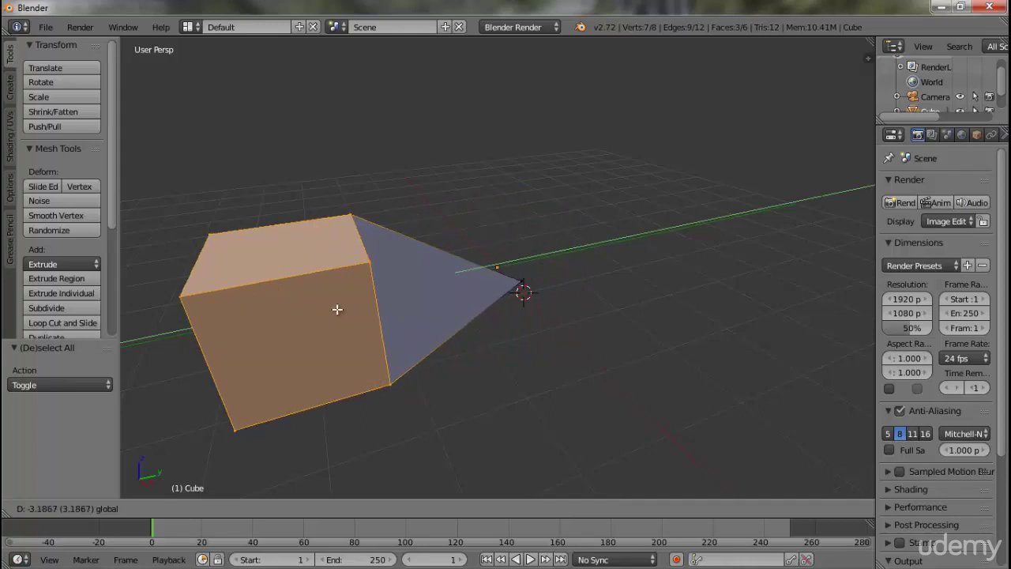
left_click(337, 309)
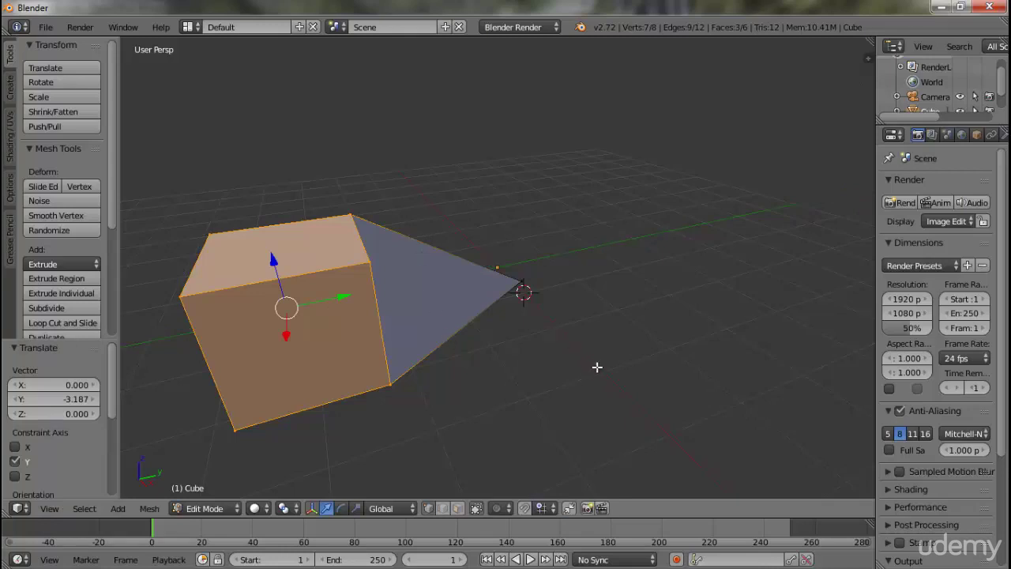
key("ctrl+z")
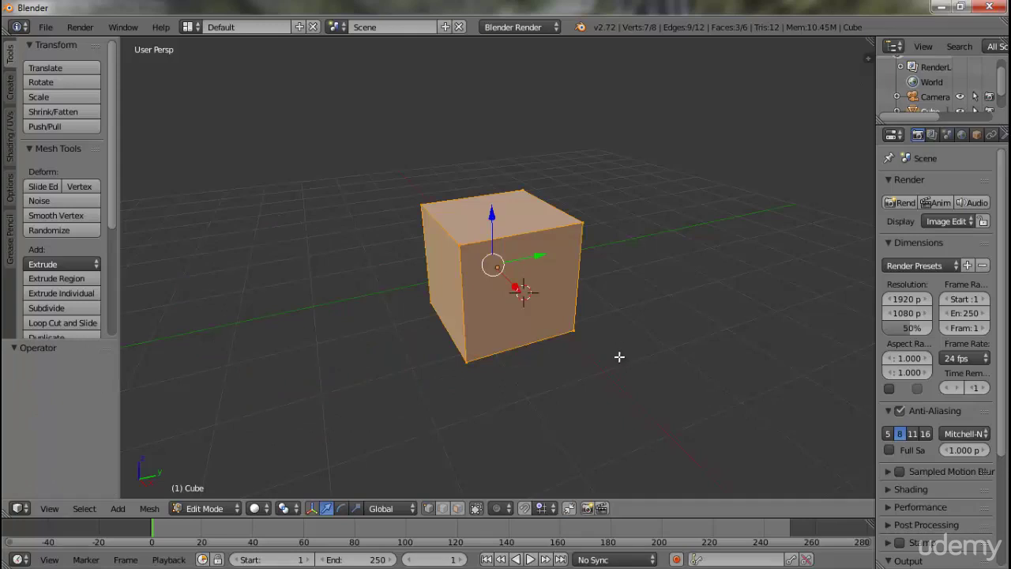
Step: Stop limiting selection to visible geometry, box-select all the cube's vertices including the hidden one, and clear the selection
key("a")
left_click(478, 511)
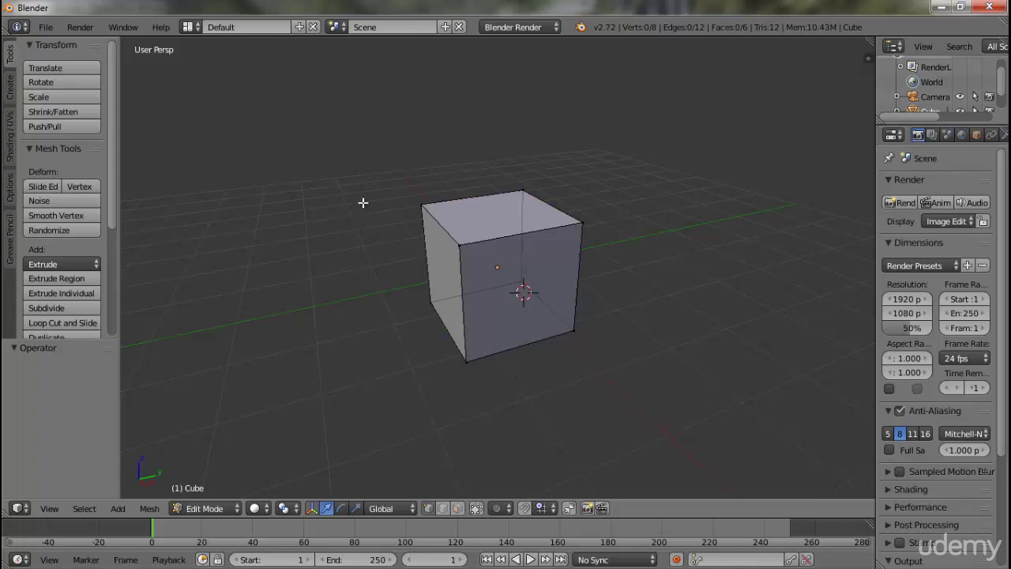
key("b")
left_click_drag(345, 130, 663, 401)
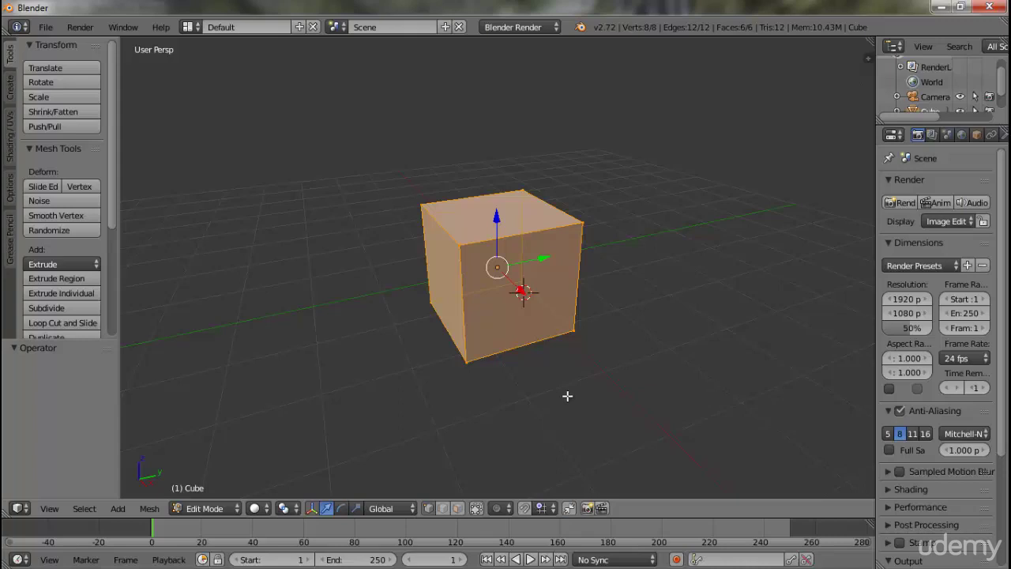
key("a")
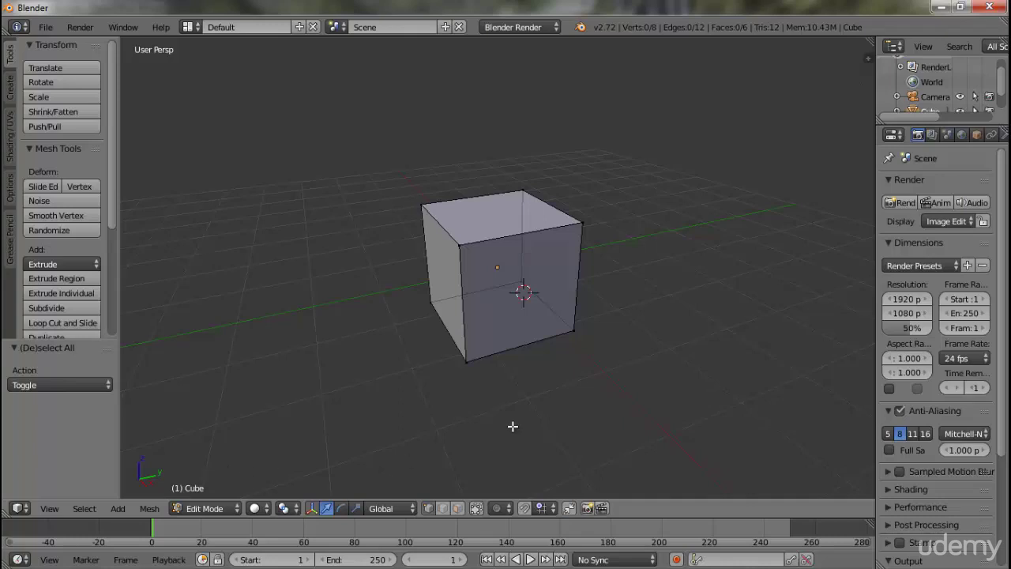
Step: Switch to Object Mode and back to Edit Mode, and review the Mesh Select Mode options without choosing one
key("Tab")
key("Tab")
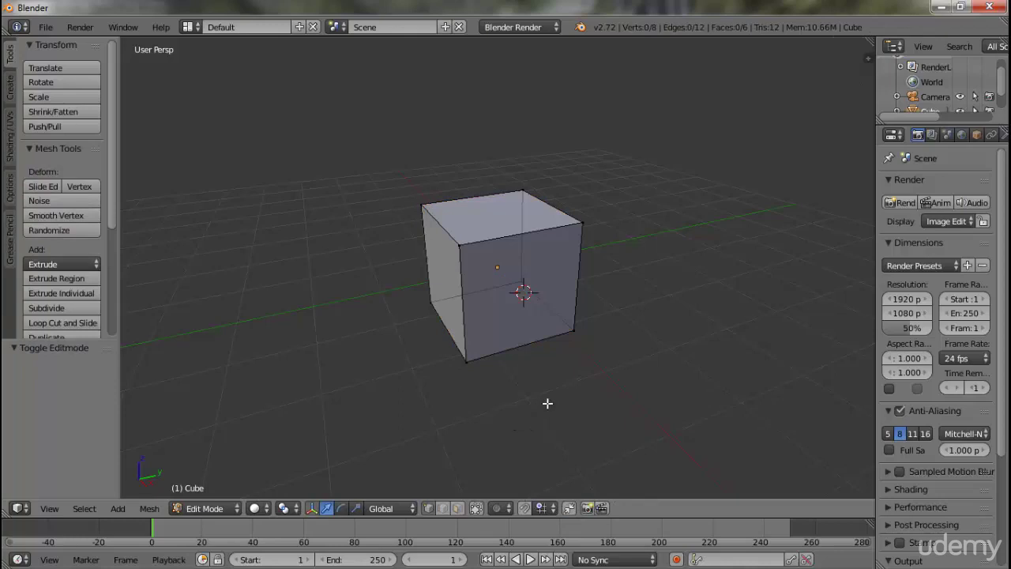
left_click(458, 508)
key("ctrl+Tab")
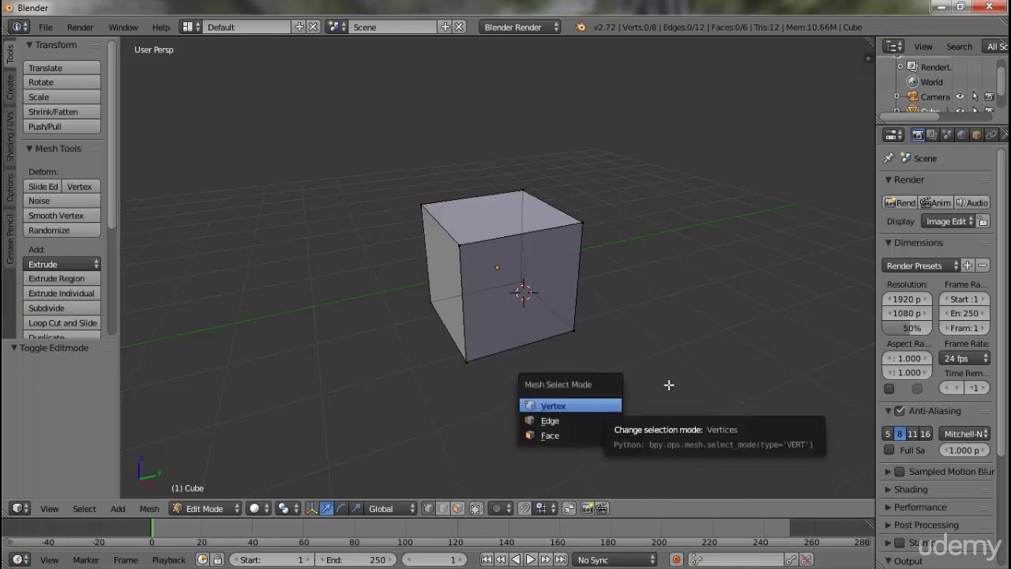
key("Escape")
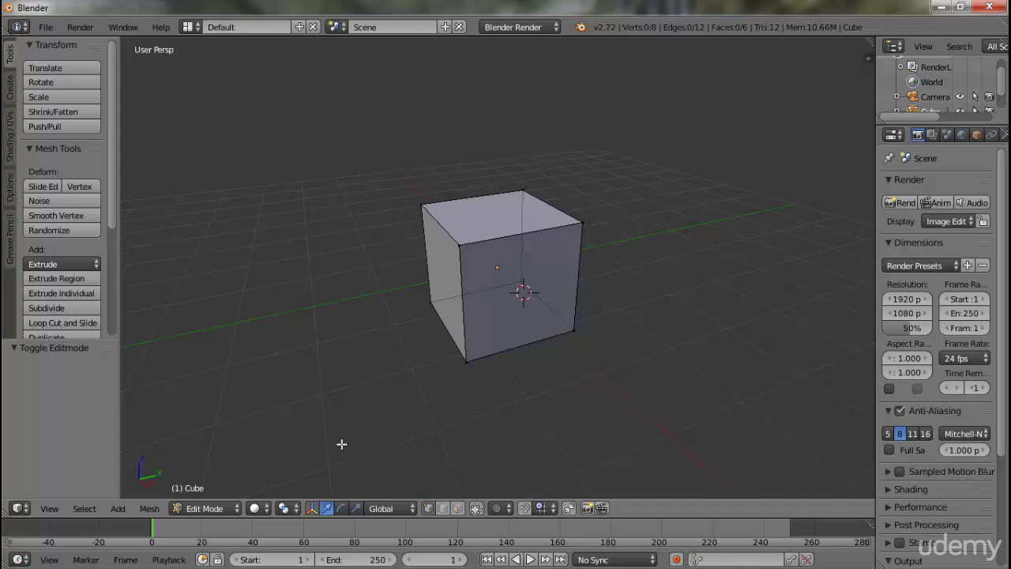
Step: Toggle the cube between Object Mode and Edit Mode, finishing in Edit Mode, and show the Mesh Select Mode options
key("Tab")
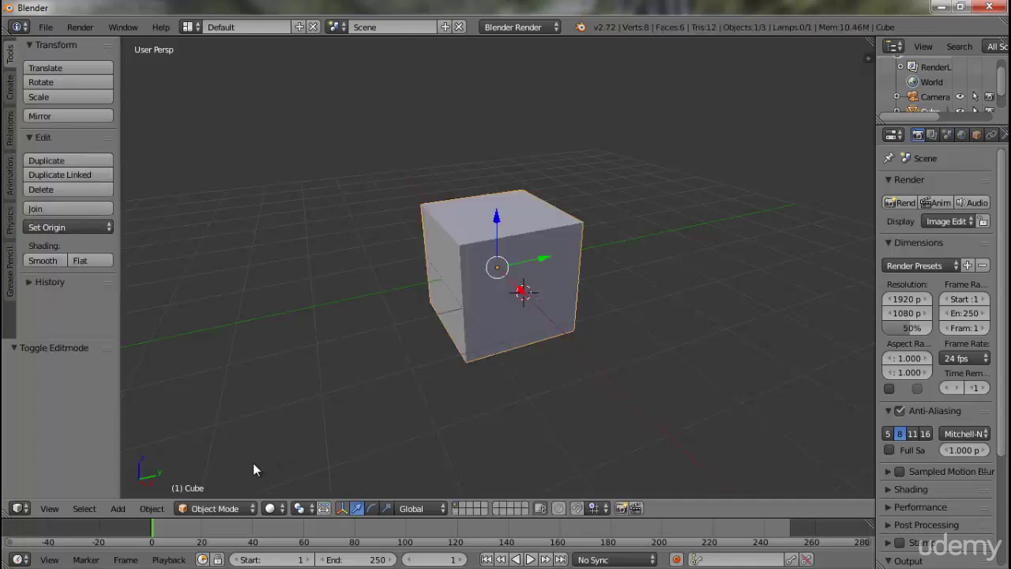
key("Tab")
key("Tab")
key("Tab")
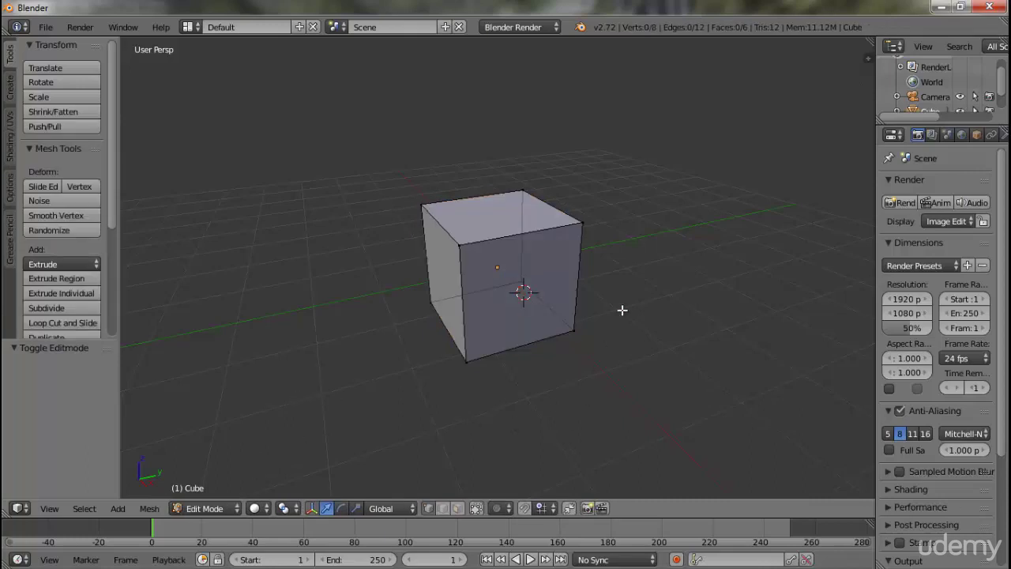
key("ctrl+Tab")
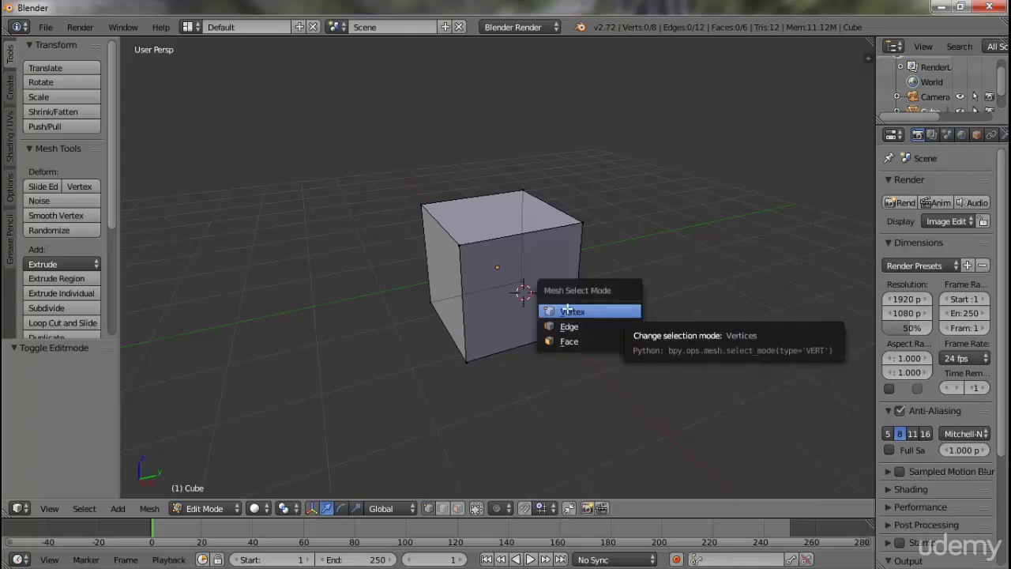